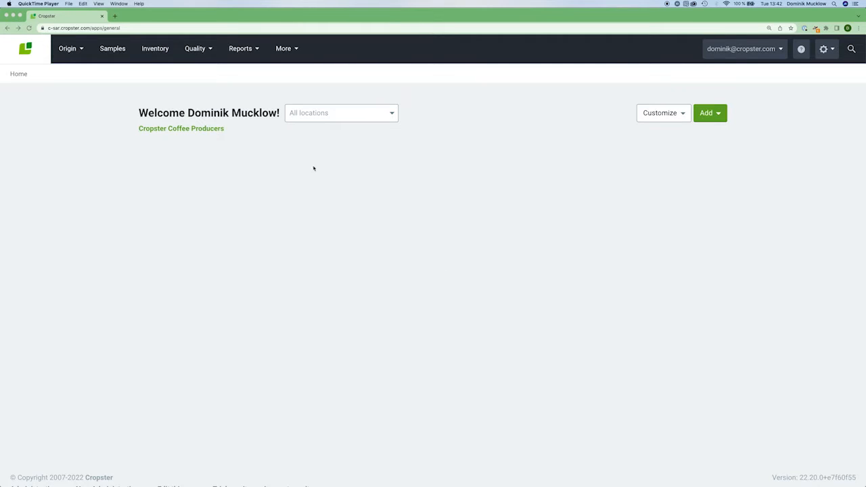
# Open lot PP-0046 (CWS-22-N6) from the inventory and start milling it
pyautogui.click(170, 54)
pyautogui.click(162, 52)
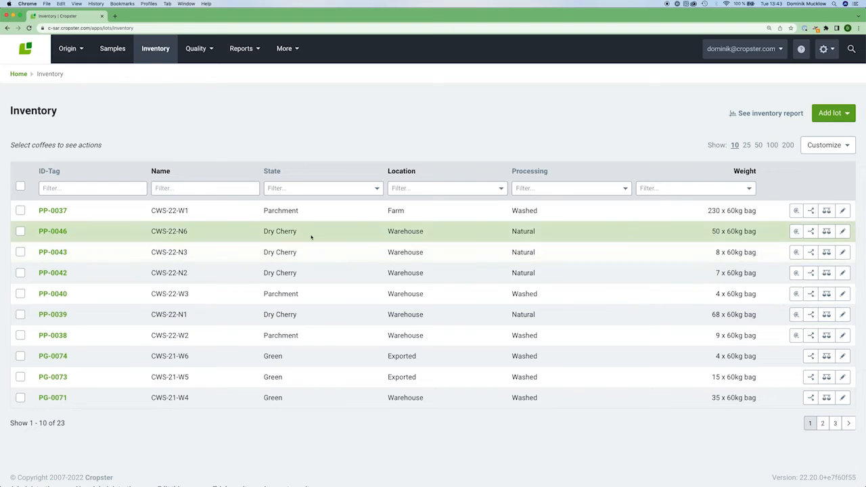
pyautogui.click(54, 231)
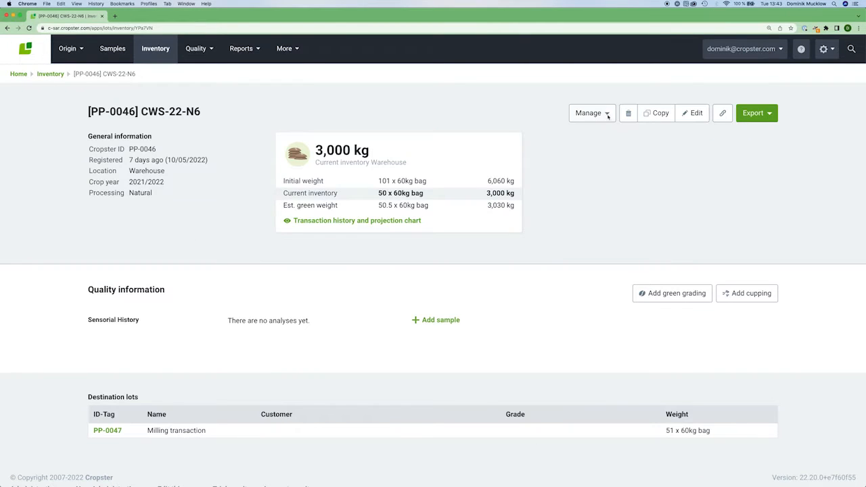
pyautogui.click(609, 114)
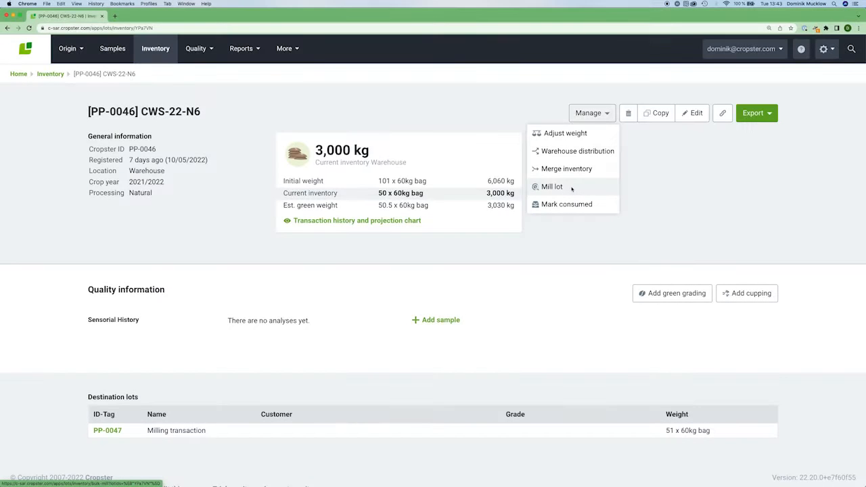
pyautogui.click(572, 189)
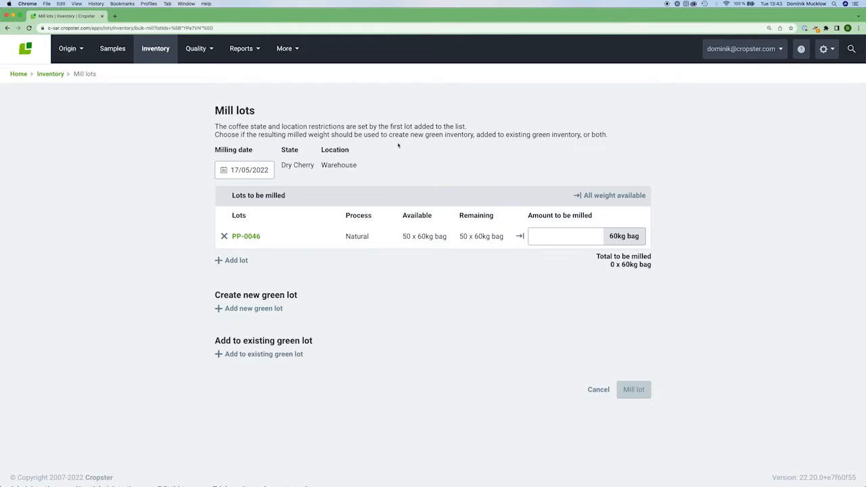
# Set the amount to be milled from PP-0046 to 20 x 60kg bags and the milling date to 16/05/2022
pyautogui.click(613, 196)
pyautogui.click(518, 234)
pyautogui.write('20')
pyautogui.click(256, 171)
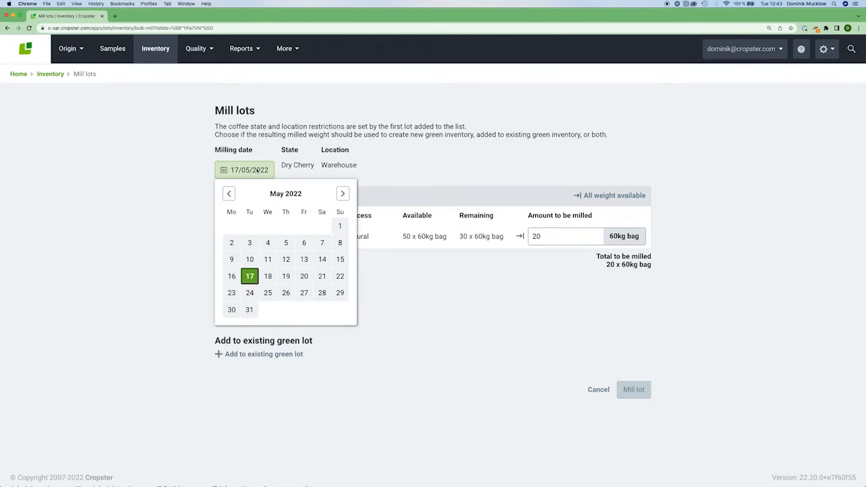
pyautogui.click(232, 277)
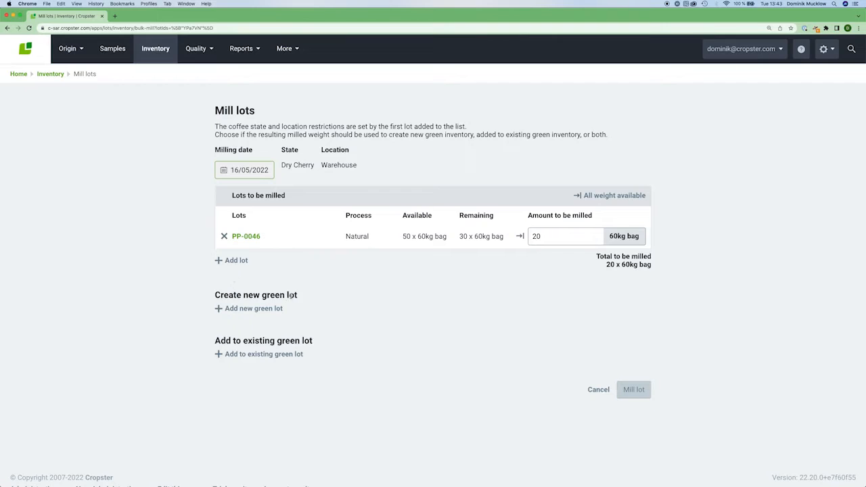
# Add a new green lot named "Exportable Top Grade" with grade 16+ and a weight of 10 x 60kg bags
pyautogui.click(252, 309)
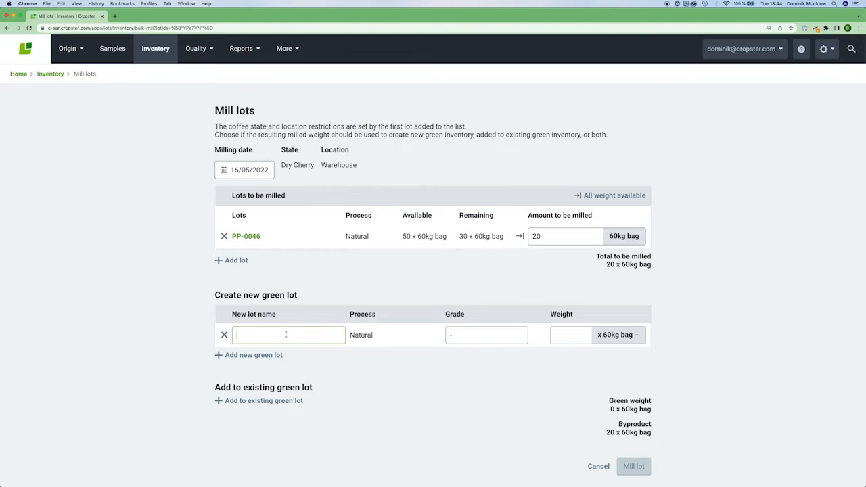
pyautogui.write('Exportable Top Grade')
pyautogui.press('Tab')
pyautogui.write('16+')
pyautogui.write('10')
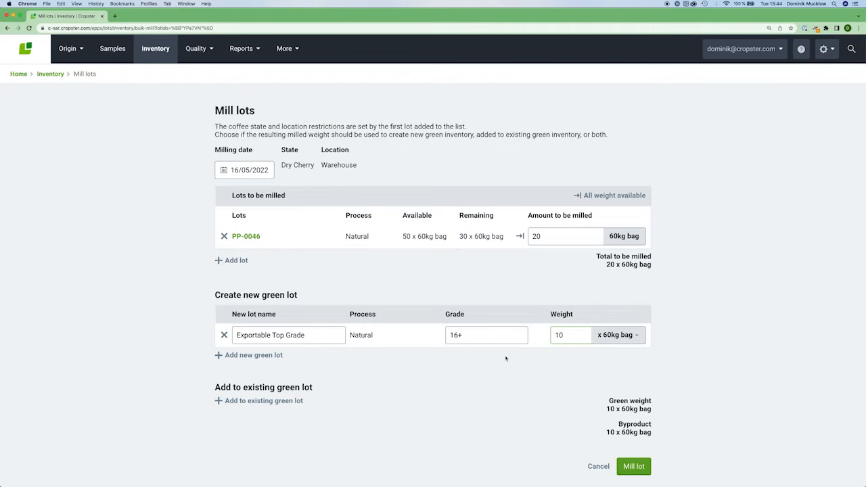
# Allocate 0.5 x 60kg bag to the existing green lot [PG-0065] Residual and submit the milling
pyautogui.scroll(-1, 505, 358)
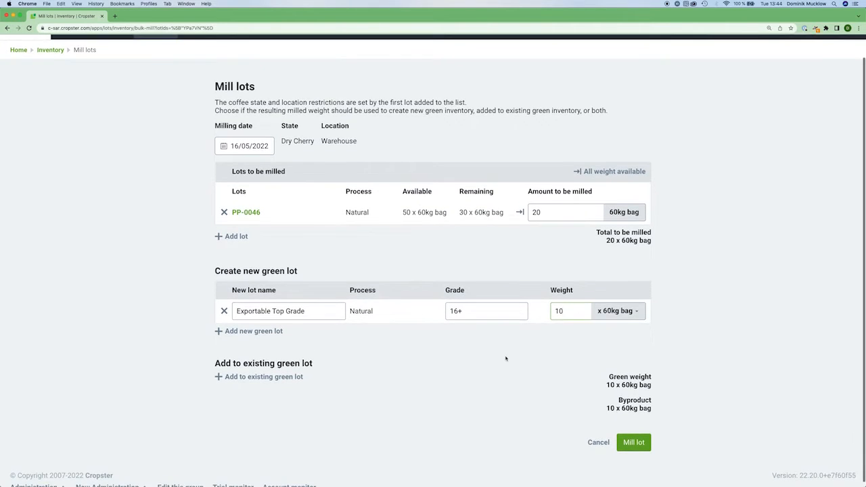
pyautogui.scroll(-1, 505, 359)
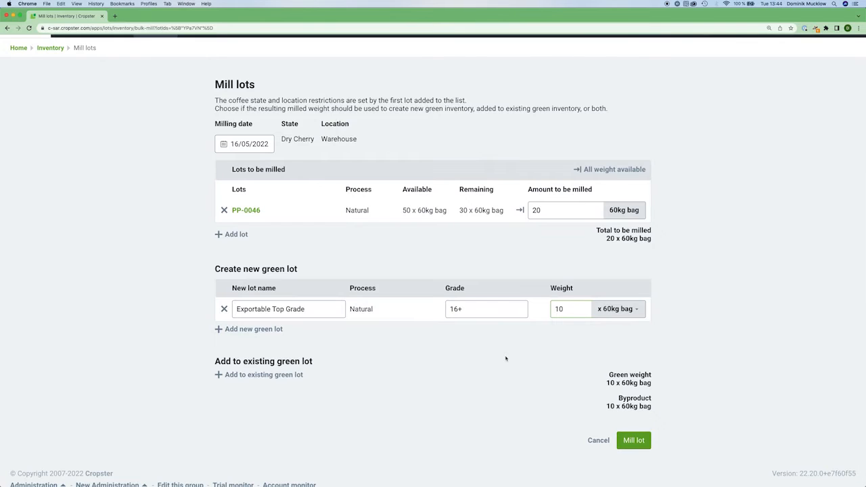
pyautogui.scroll(-1, 506, 358)
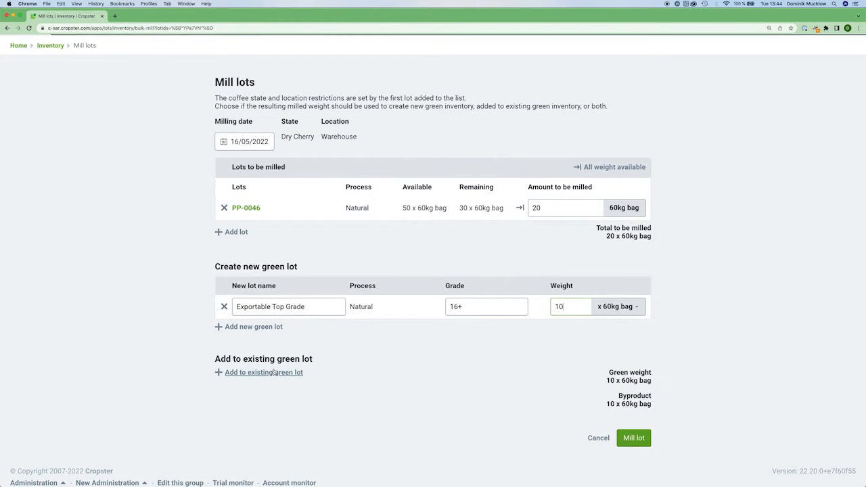
pyautogui.click(274, 373)
pyautogui.click(292, 399)
pyautogui.write('res')
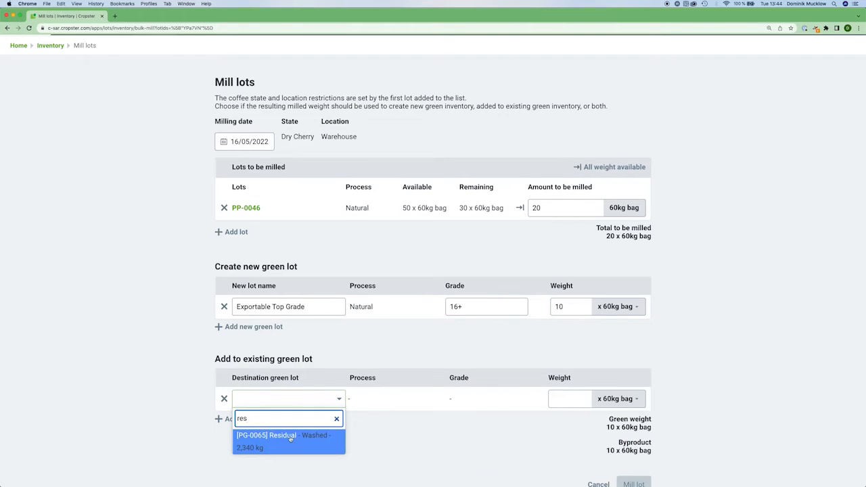
pyautogui.click(291, 437)
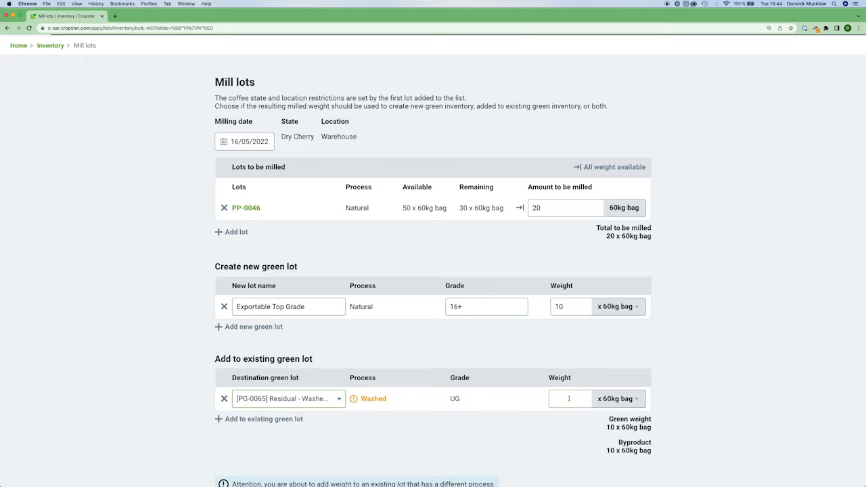
pyautogui.scroll(-1, 569, 398)
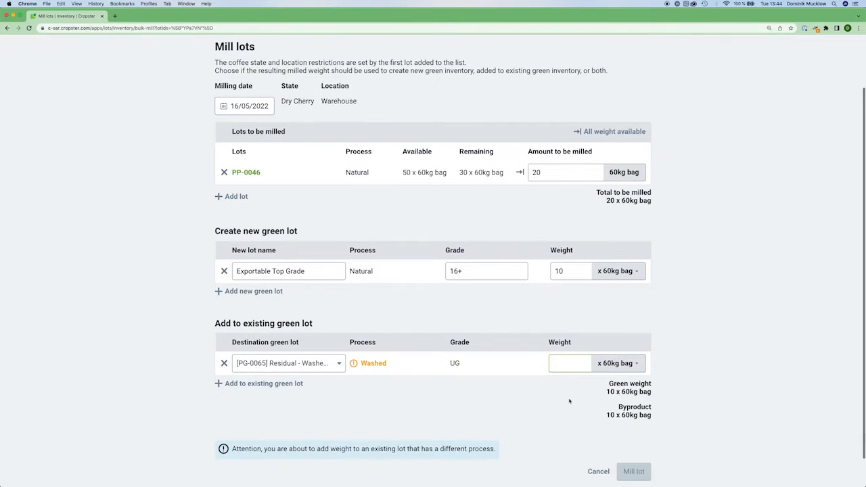
pyautogui.write('0.5')
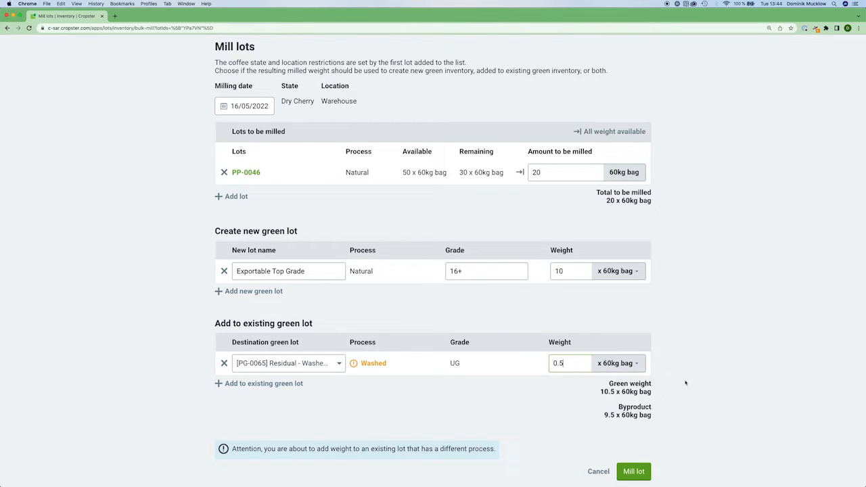
pyautogui.scroll(-1, 686, 382)
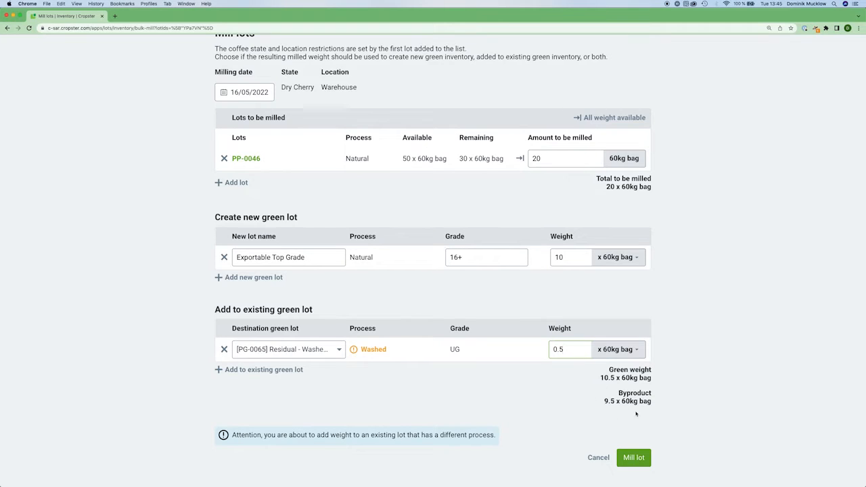
pyautogui.click(633, 457)
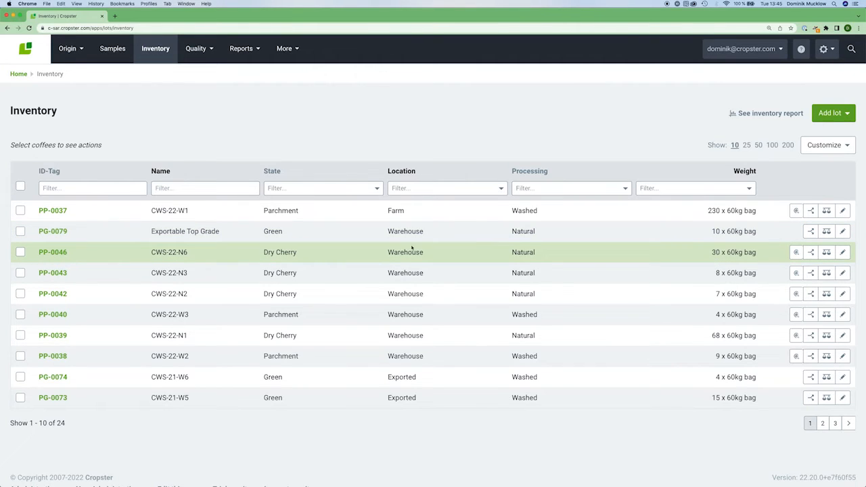
# Review lot PP-0046 with its destination lots and the byproduct lot PY-0004, and return to the inventory
pyautogui.click(54, 253)
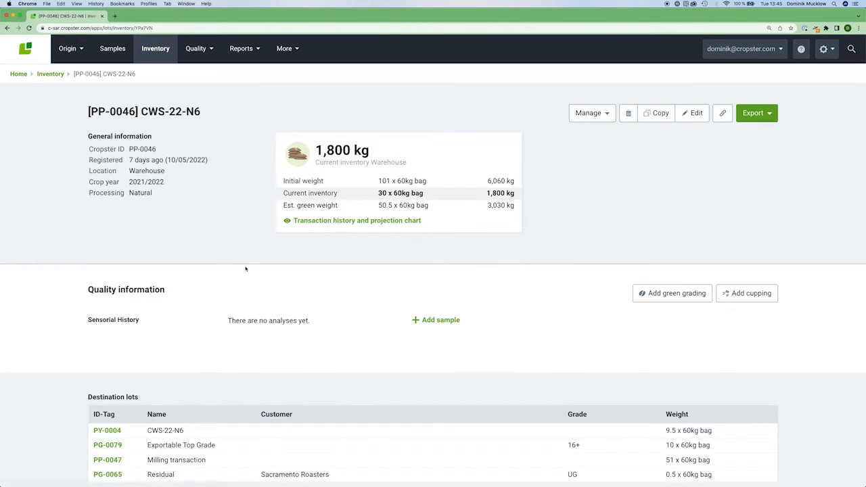
pyautogui.scroll(-1, 246, 269)
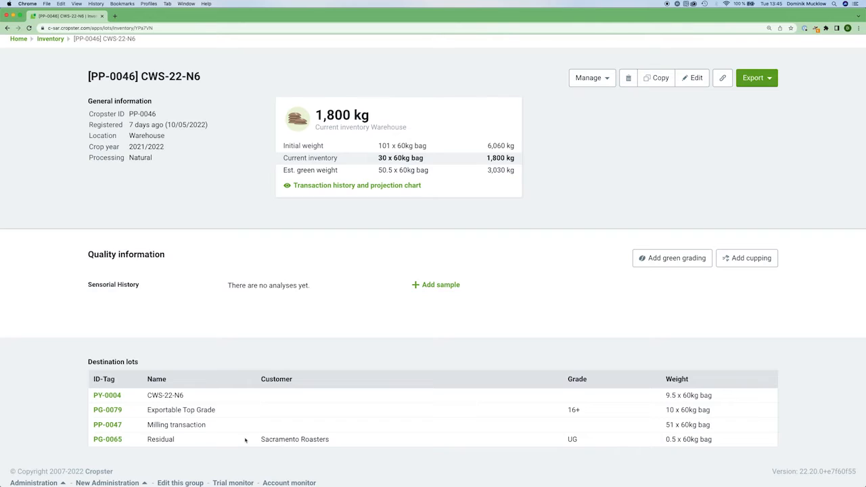
pyautogui.click(107, 396)
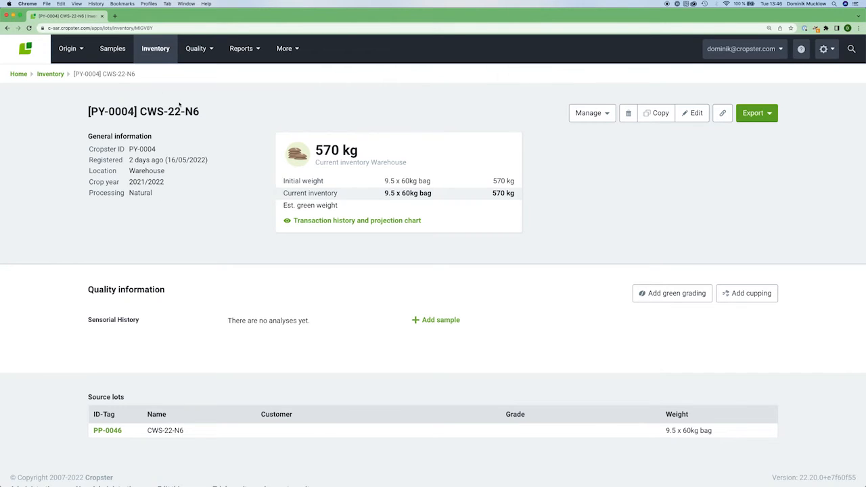
pyautogui.click(164, 51)
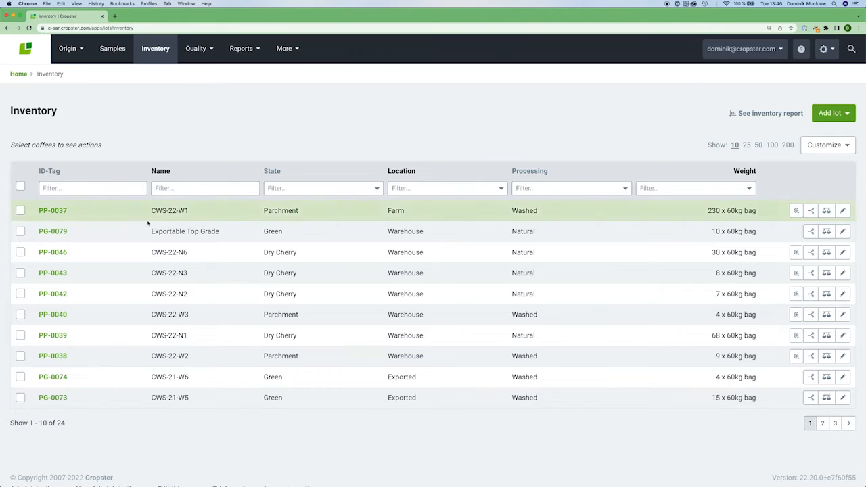
pyautogui.click(21, 254)
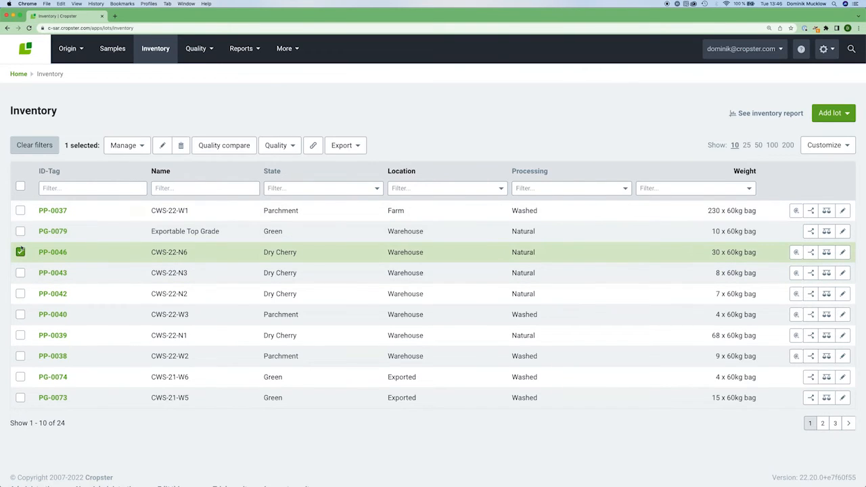
pyautogui.click(20, 212)
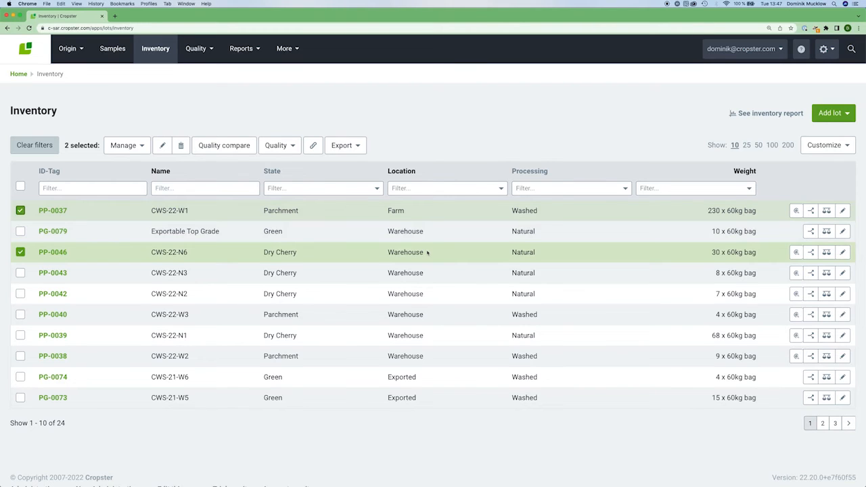
pyautogui.click(21, 252)
pyautogui.click(20, 211)
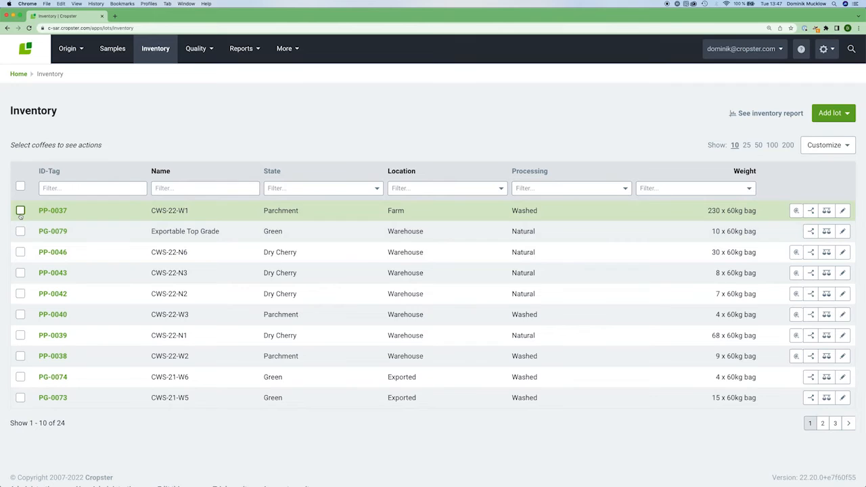
# Start milling lots PP-0040 and PP-0038 together, using all of their available weight
pyautogui.click(20, 315)
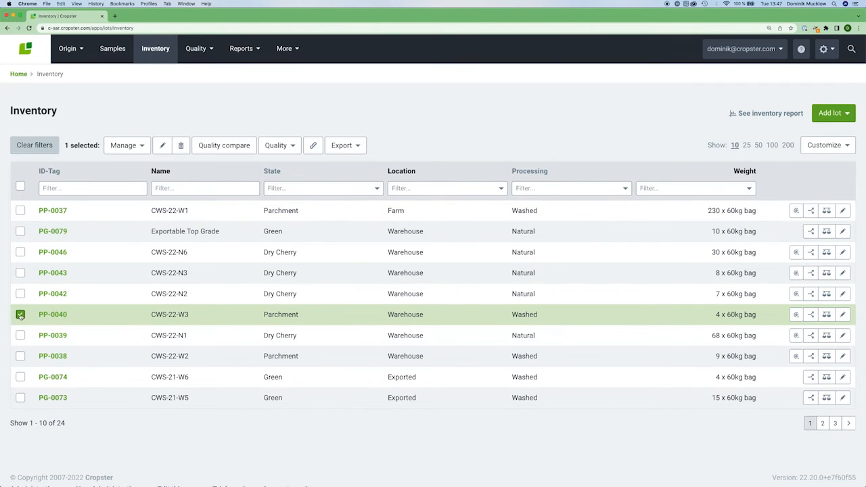
pyautogui.click(21, 356)
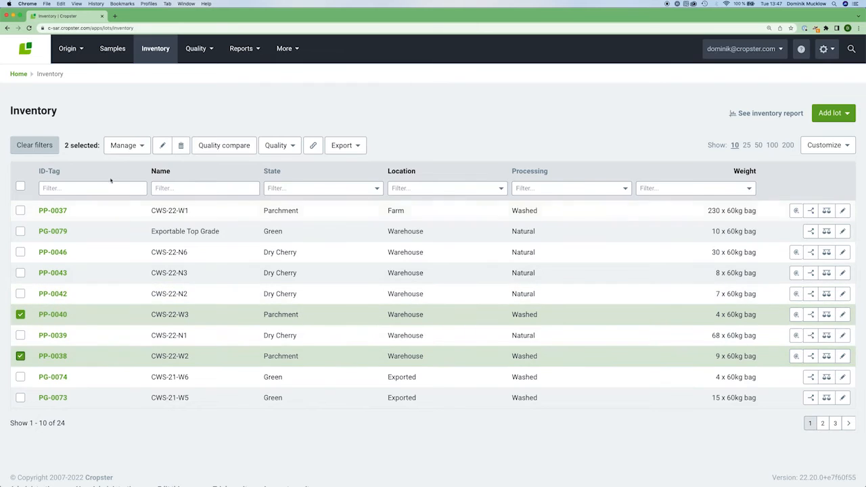
pyautogui.click(144, 147)
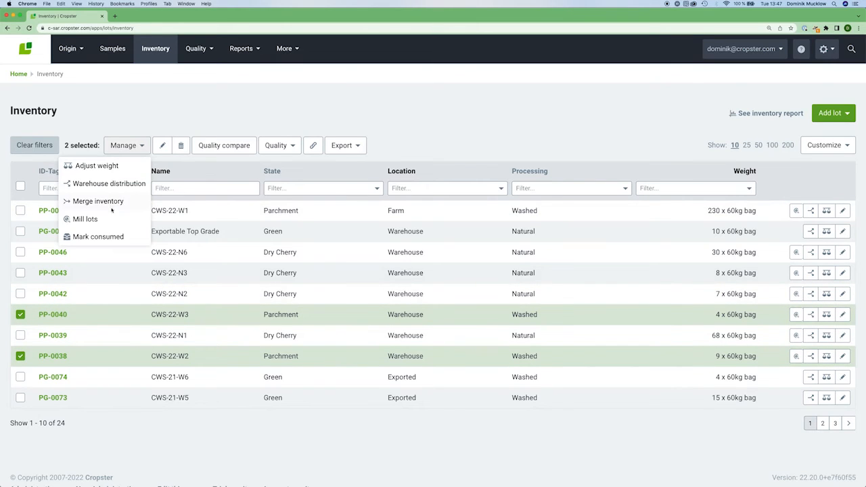
pyautogui.click(89, 219)
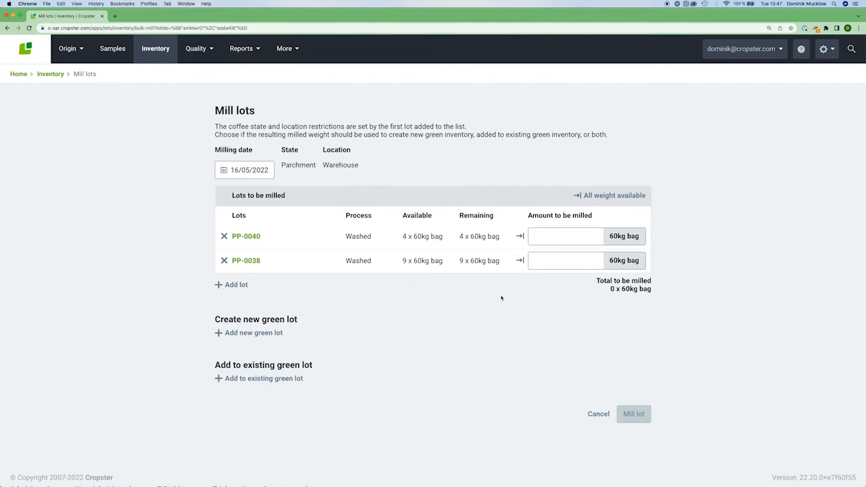
pyautogui.click(617, 197)
# Add a new green lot named "Exportable Washed Lot" with grade 15+ and a weight of 10 x 60kg bags
pyautogui.click(253, 333)
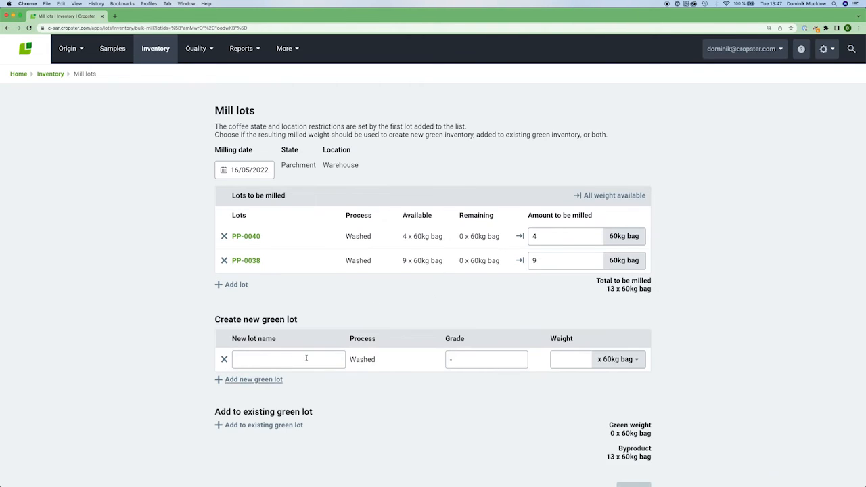
pyautogui.write('Exportable Washed Lot')
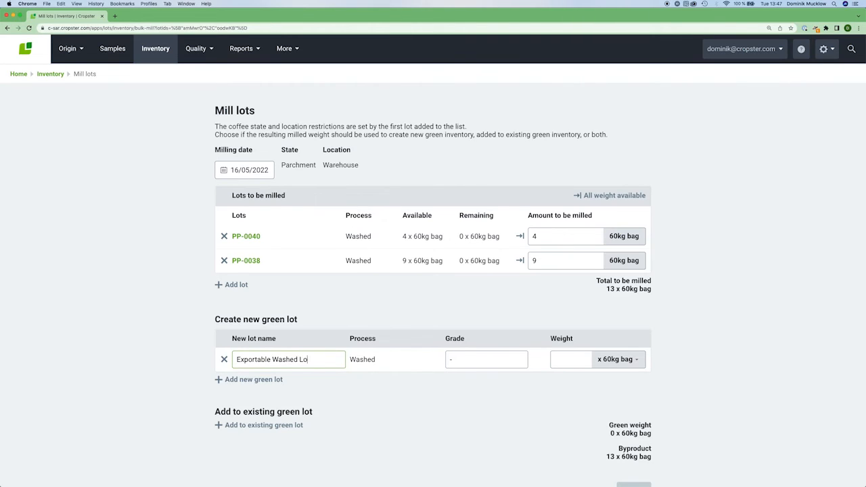
pyautogui.click(470, 363)
pyautogui.write('15+')
pyautogui.write('10')
# Allocate 0.75 x 60kg bag of the milled weight to the existing green lot [PG-0065] Residual
pyautogui.scroll(-2, 519, 390)
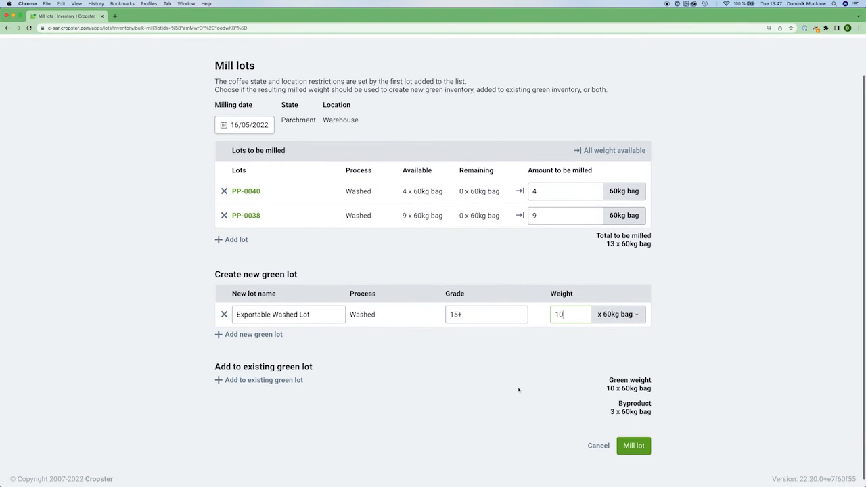
pyautogui.click(285, 372)
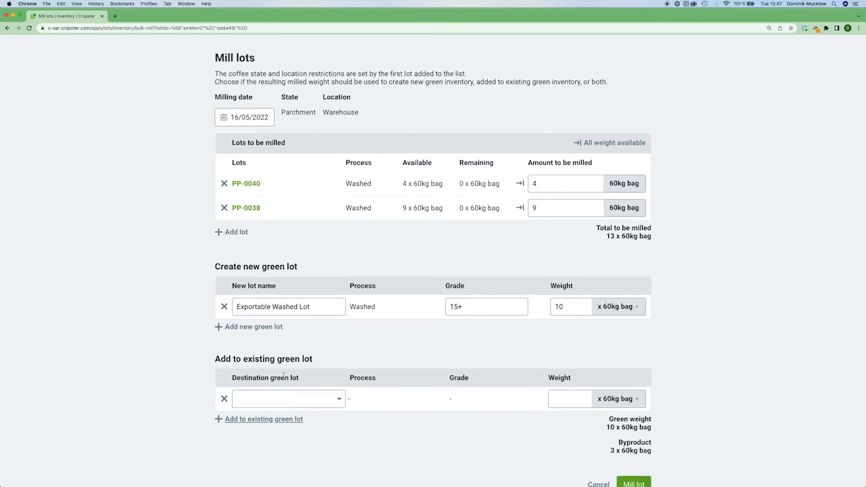
pyautogui.click(293, 400)
pyautogui.write('res')
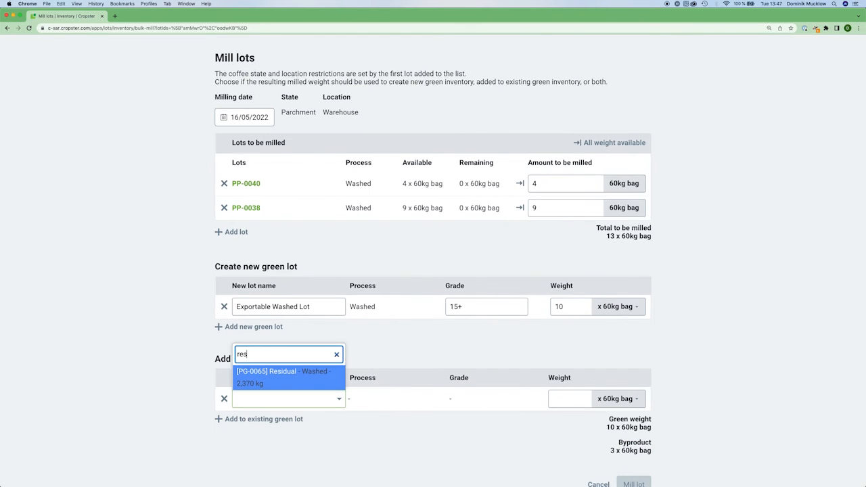
pyautogui.click(306, 372)
pyautogui.click(568, 398)
pyautogui.write('0.75')
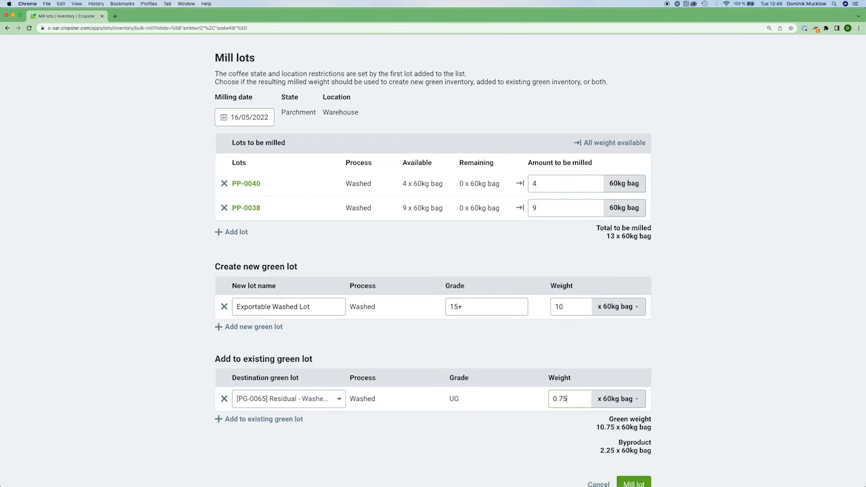
pyautogui.scroll(-2, 677, 390)
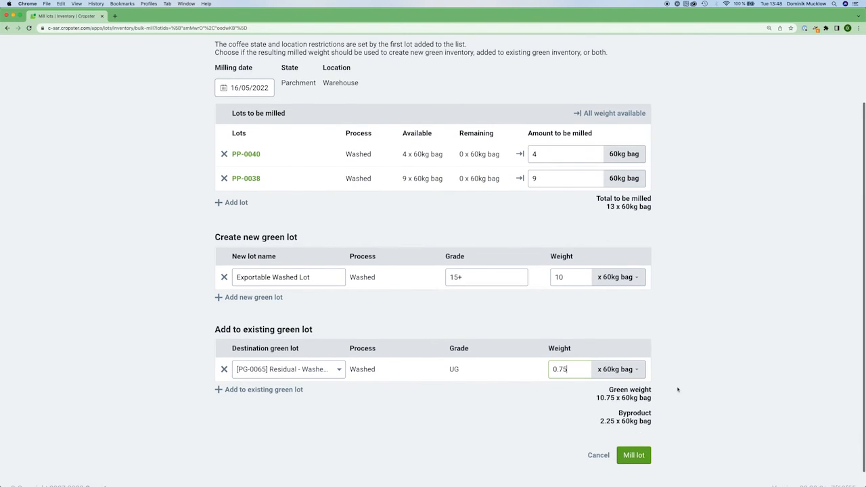
# Mill lots PP-0040 and PP-0038 as allocated, and look up the inventory display option for including consumed inventory
pyautogui.click(641, 457)
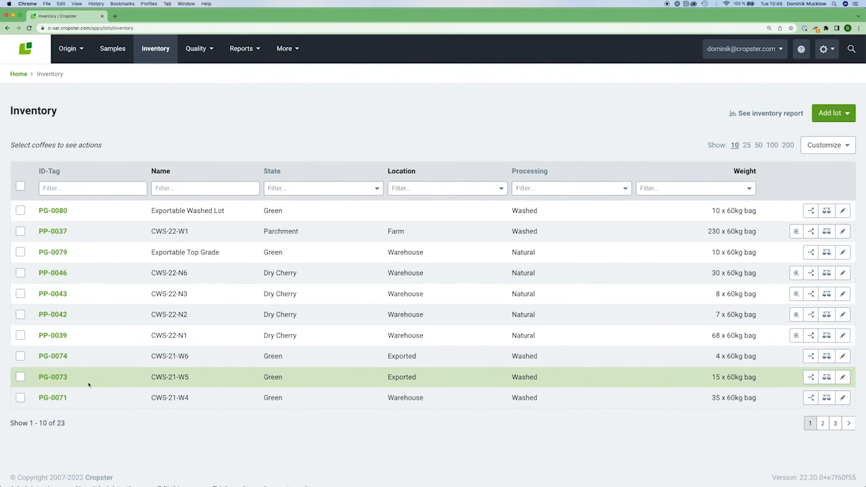
pyautogui.click(828, 150)
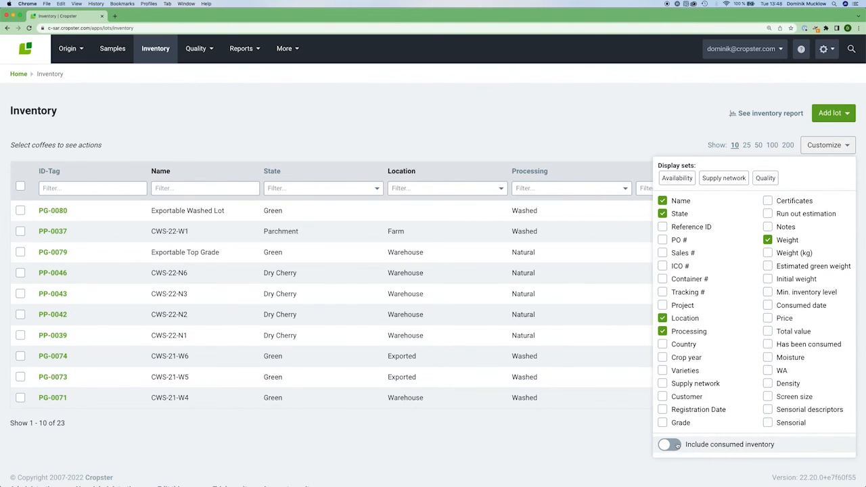
pyautogui.click(337, 180)
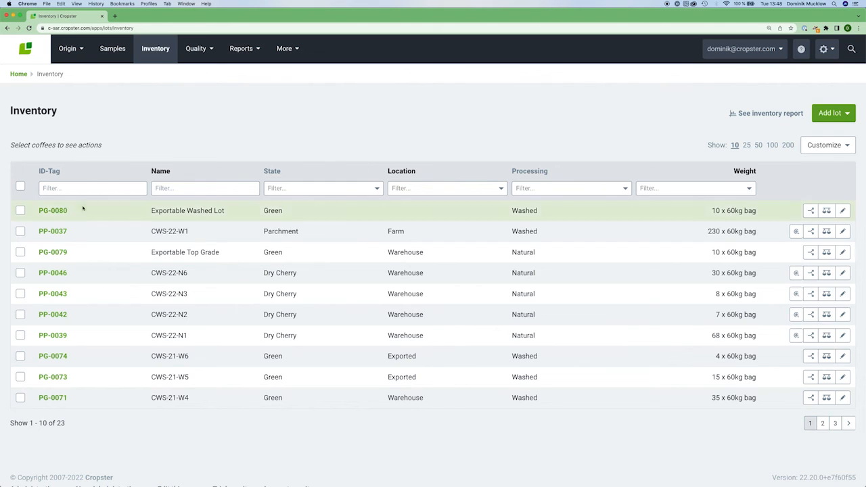
# Examine the new green lot Exportable Washed Lot and the source and destination lots of its milling transaction PP-0051
pyautogui.click(58, 211)
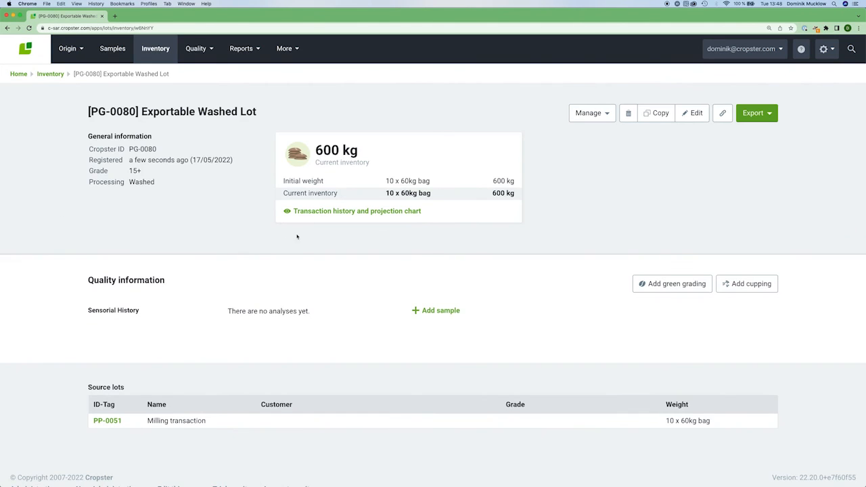
pyautogui.click(109, 421)
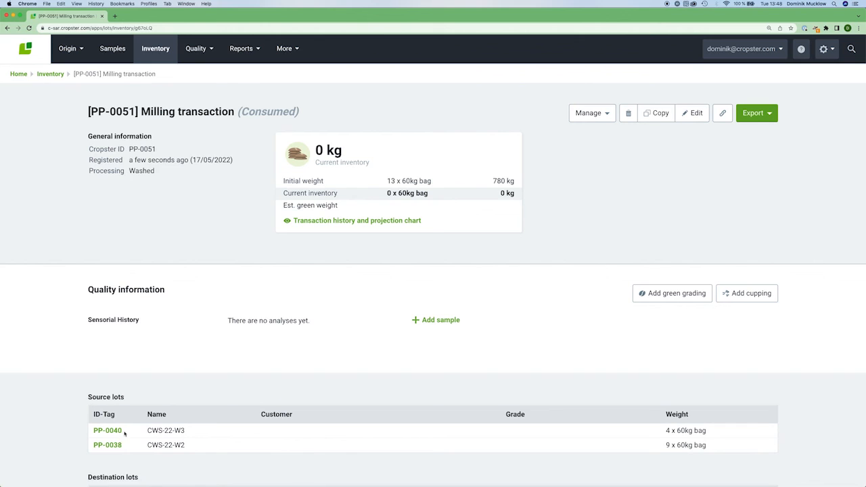
pyautogui.scroll(-3, 135, 440)
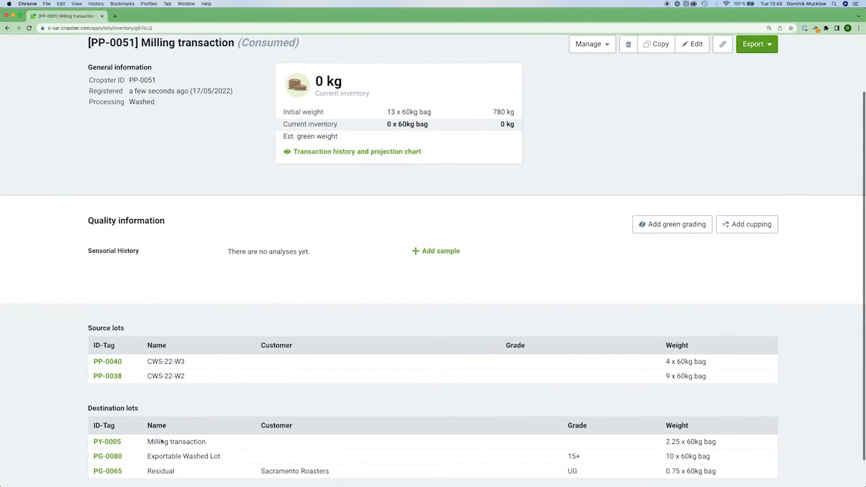
pyautogui.scroll(-1, 162, 442)
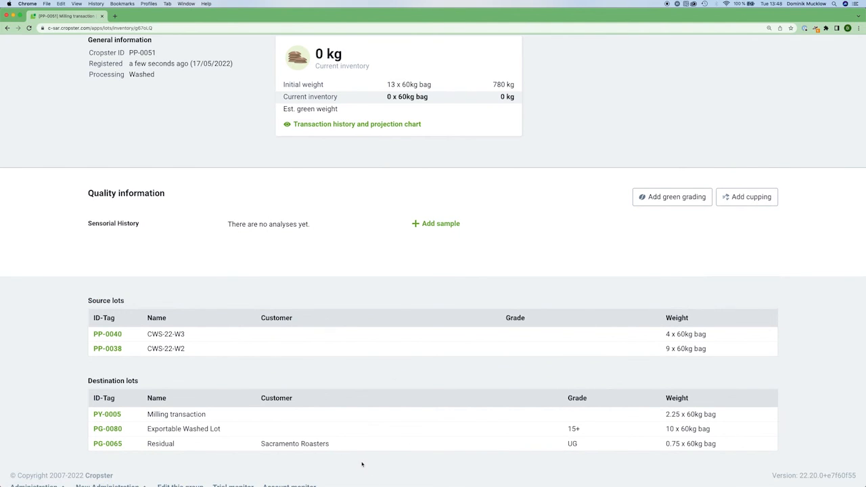
pyautogui.scroll(3, 362, 465)
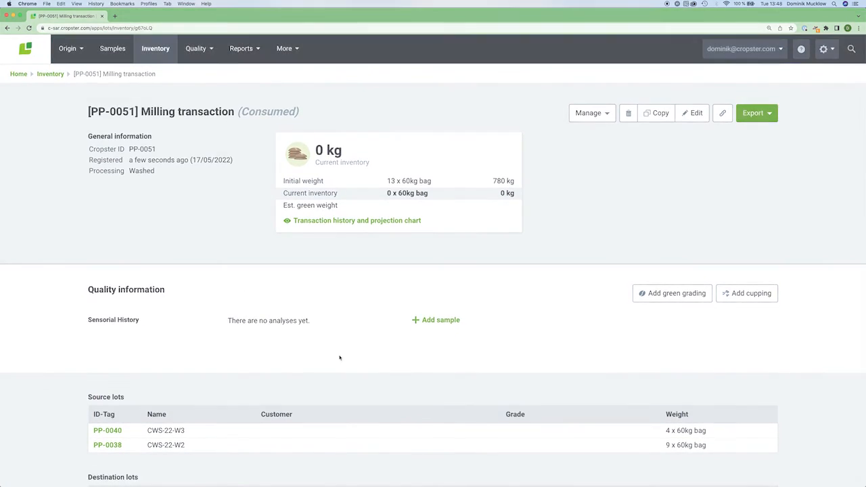